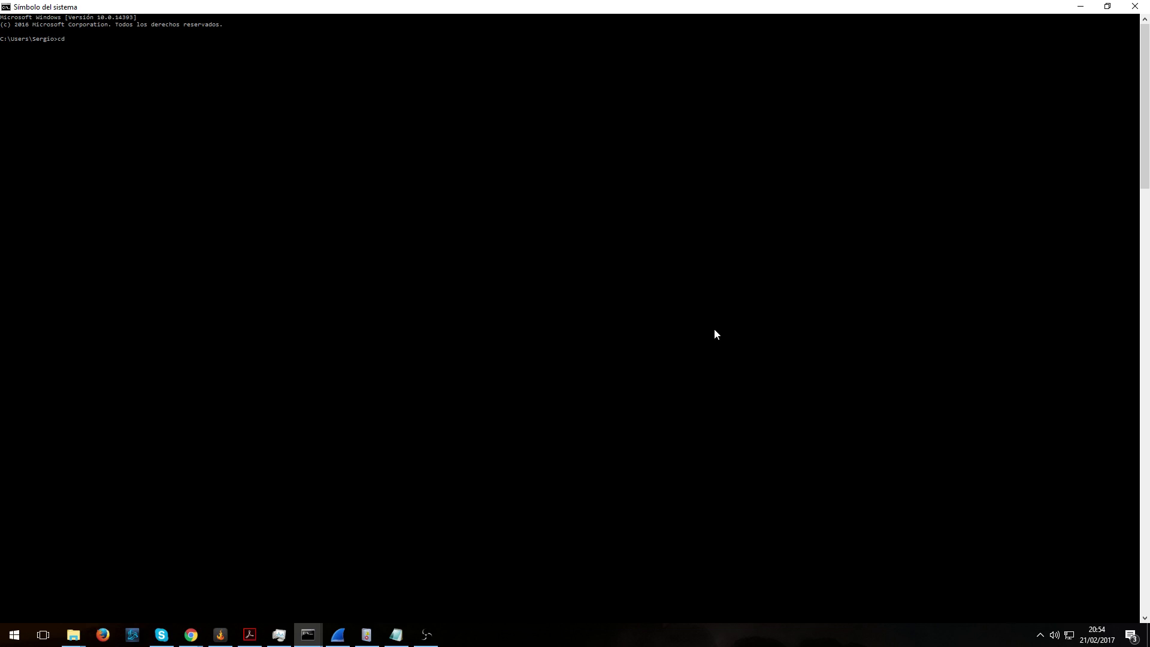
Run cd.. twice to climb from the home folder to C:\.
key("Return")
type("..")
key("Return")
type("lp")
Run netstat help to print the list of netstat options.
key("Return")
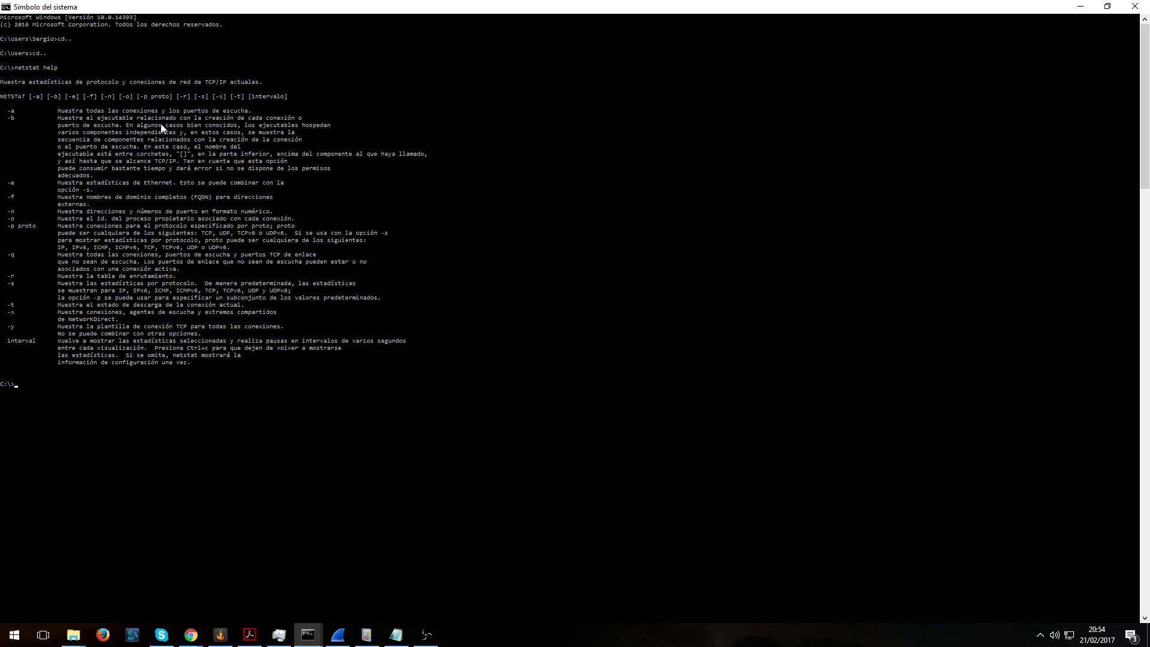
type("netstat")
type("-s")
Run netstat -a to list all TCP and UDP ports, then recall the command.
key("Return")
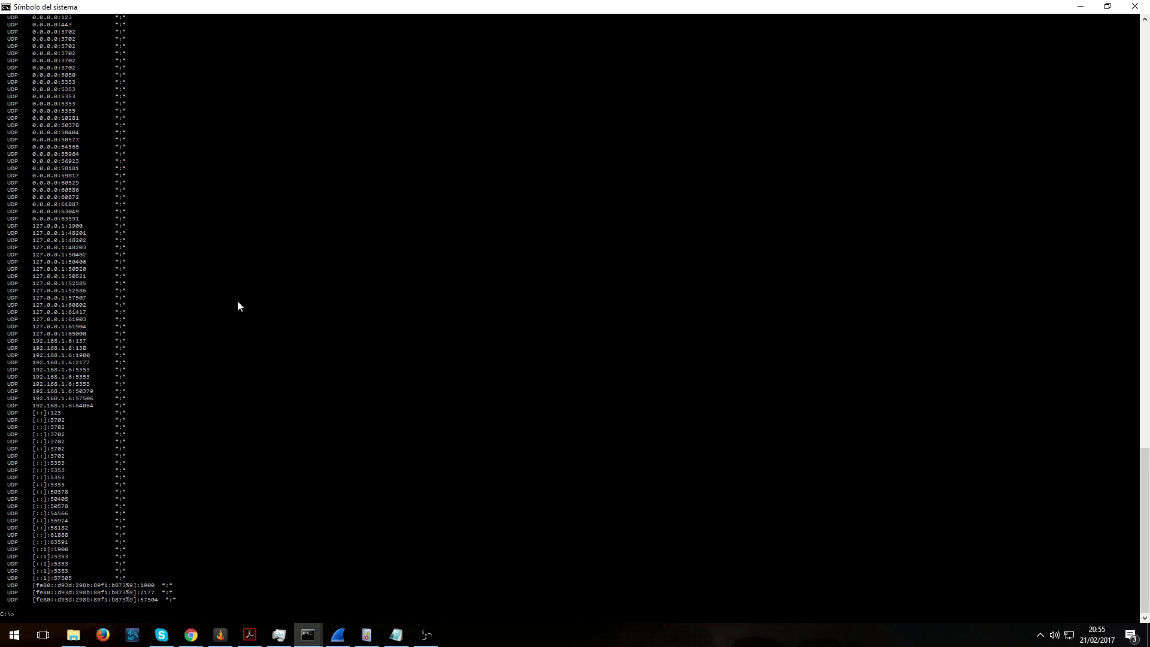
key("Up")
Run netstat -an to show connections with numeric addresses and ports.
key("Return")
scroll(177, 384, "up", 8)
scroll(204, 386, "up", 10)
scroll(204, 387, "up", 3)
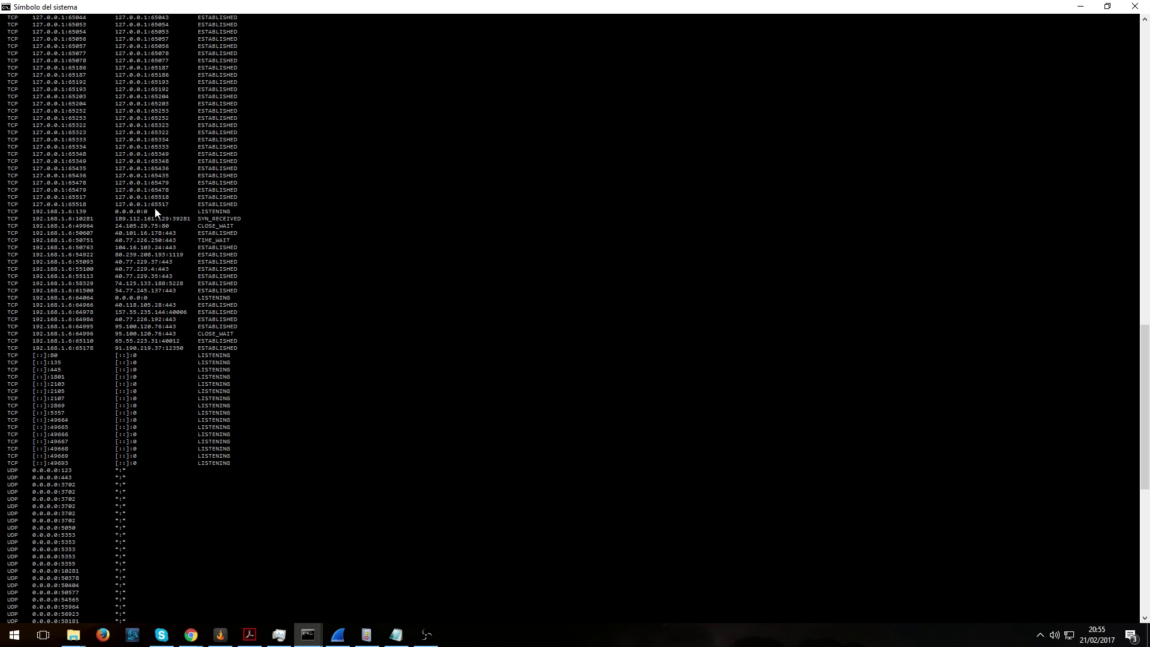
scroll(180, 216, "down", 5)
scroll(199, 208, "down", 15)
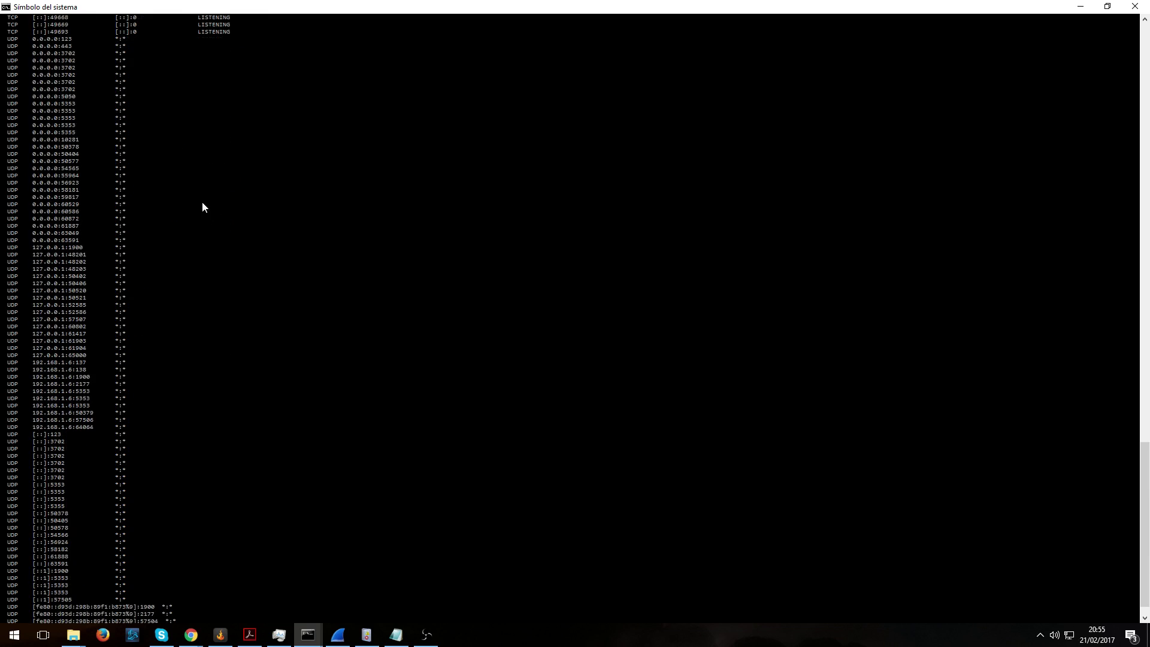
scroll(270, 224, "down", 1)
type("netstat -ano")
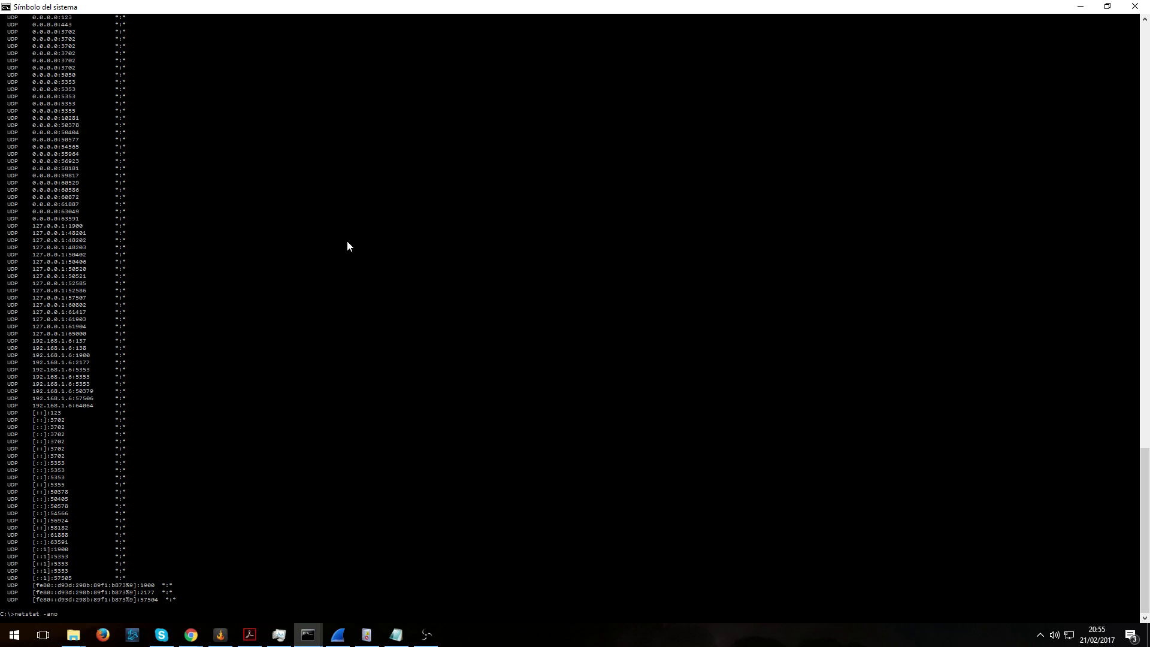
Run netstat -ano to add owning process IDs, then recall the command.
key("Return")
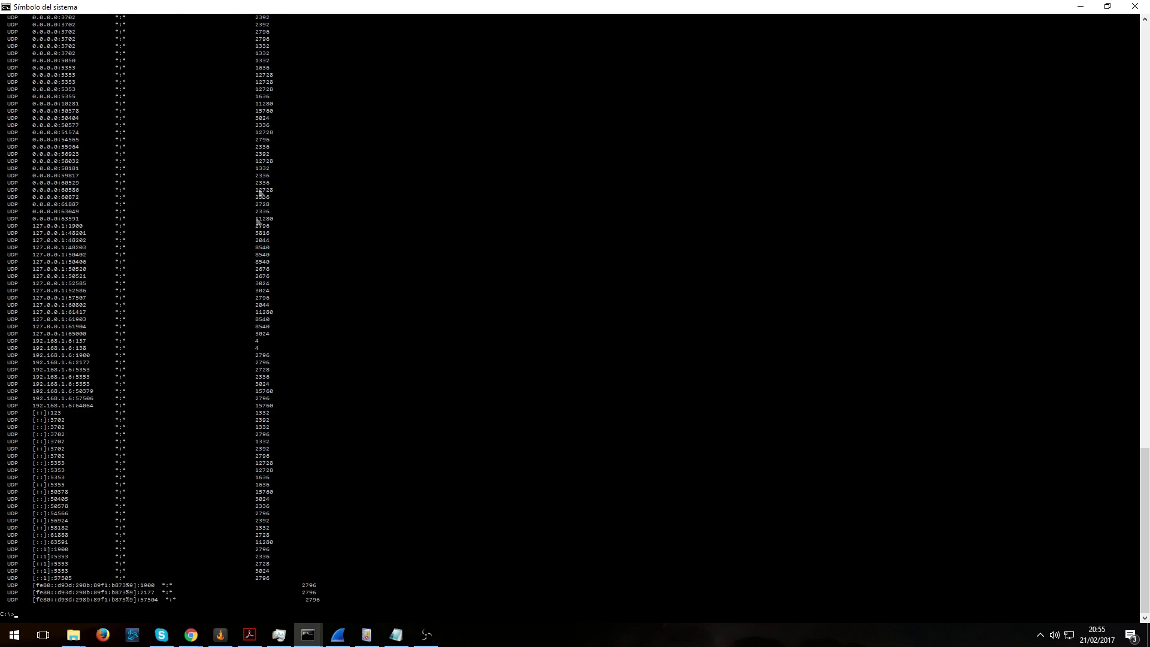
key("Up")
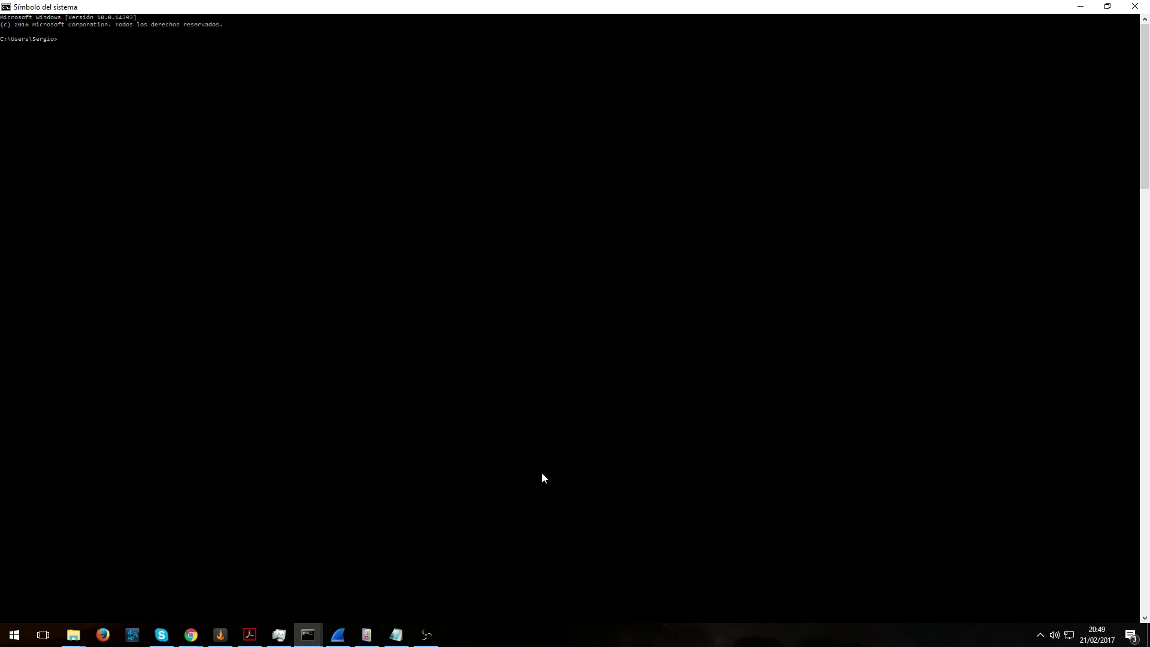
Bring the OBS recording window to the front with Alt+Tab.
key("alt+Tab")
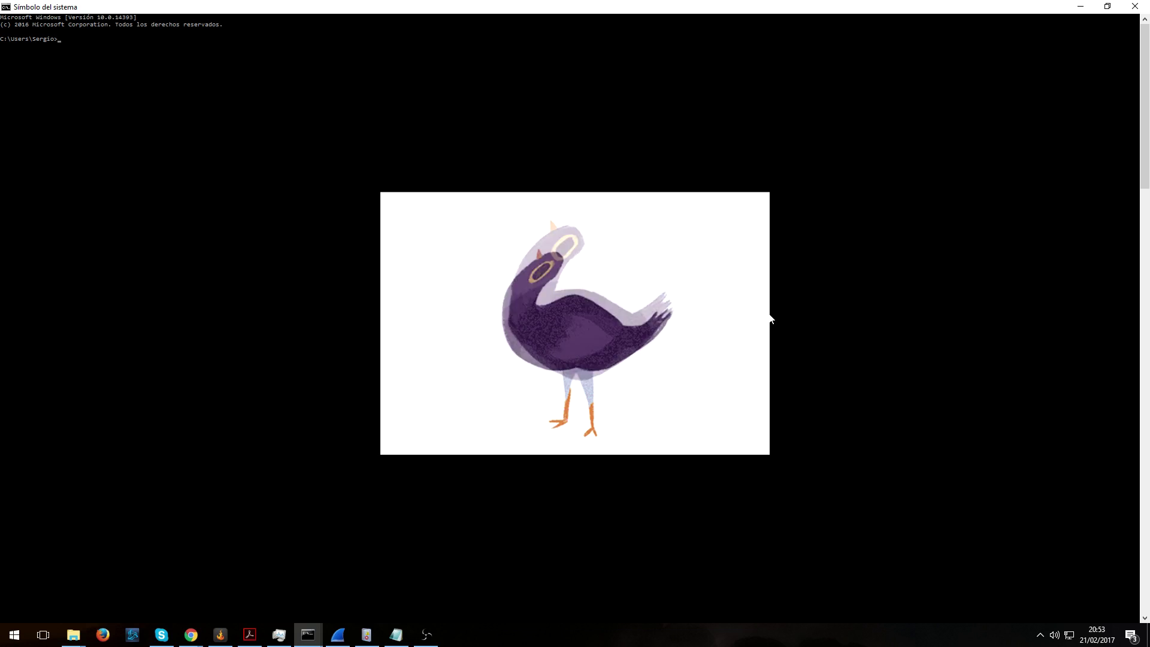
Minimise OBS from the taskbar to reveal the netstat -ano output.
left_click(427, 634)
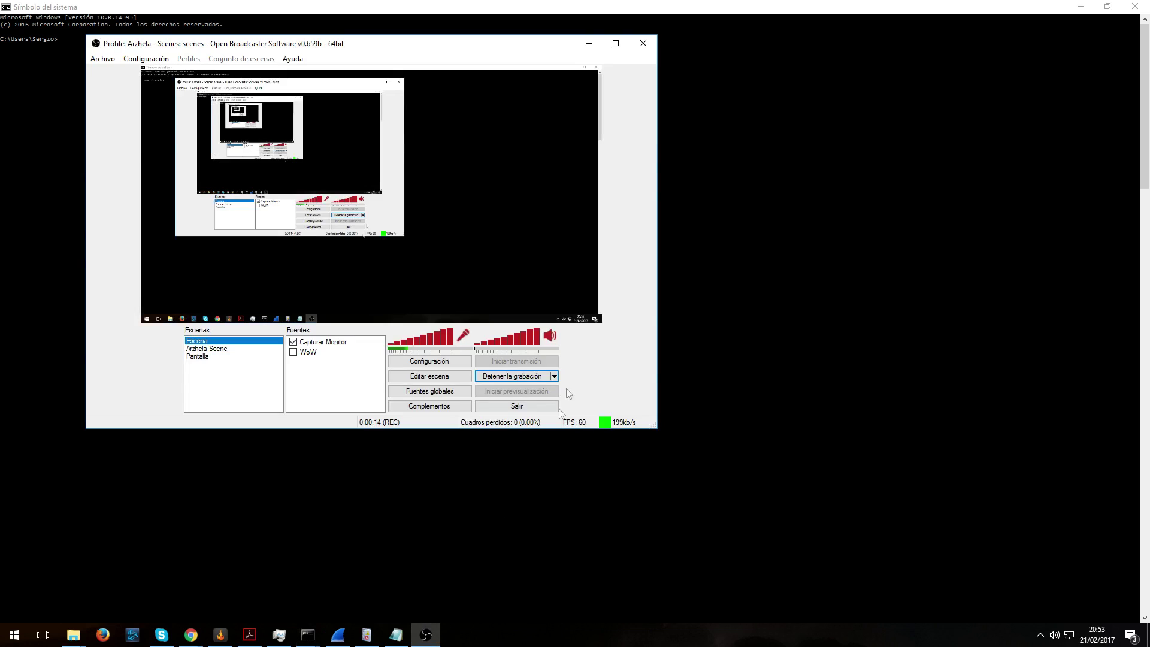
key("Up")
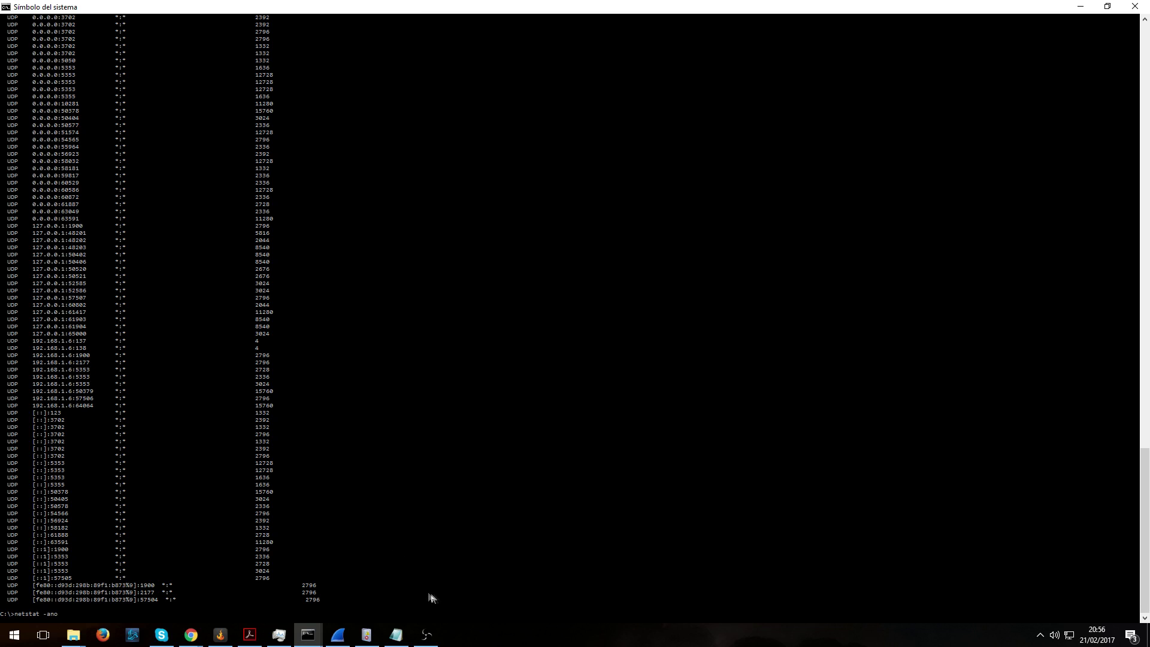
left_click(434, 636)
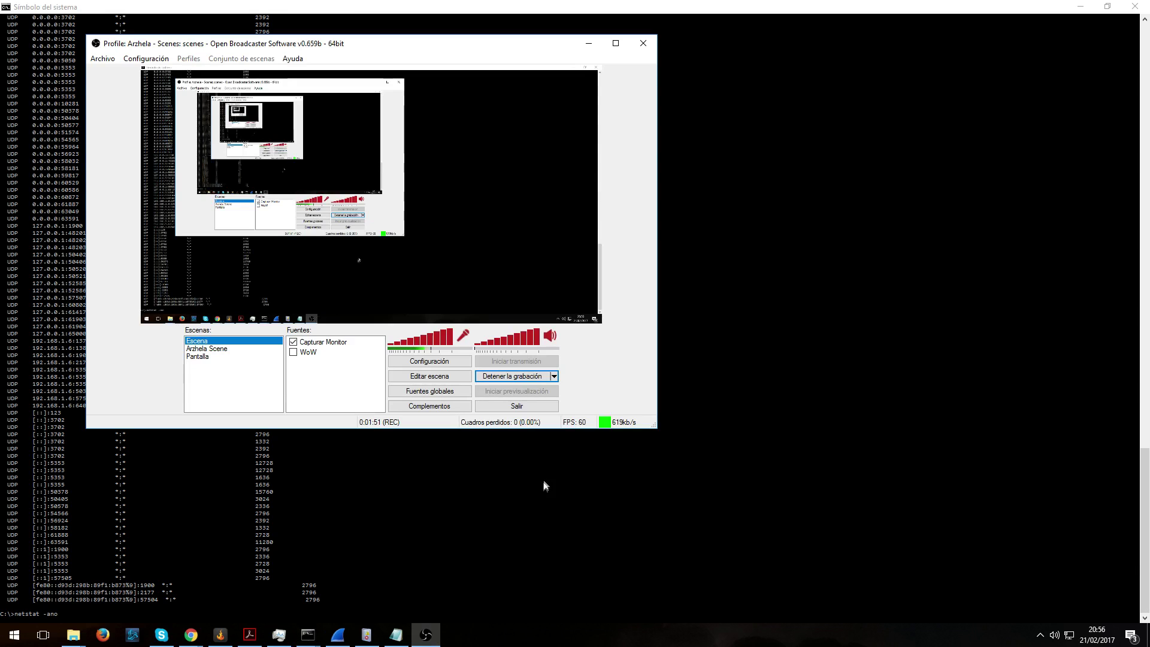